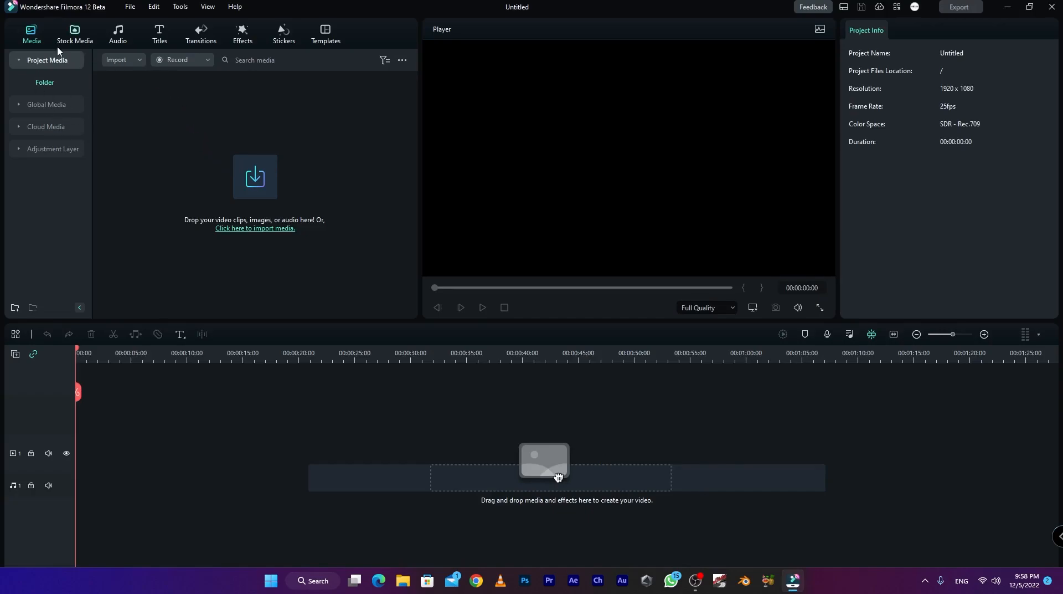
Add the Pexels stock video of the woman and orange van to the timeline start, matching the project to 1920 x 1080 24fps
{"action": "left_click", "coordinate": [75, 33]}
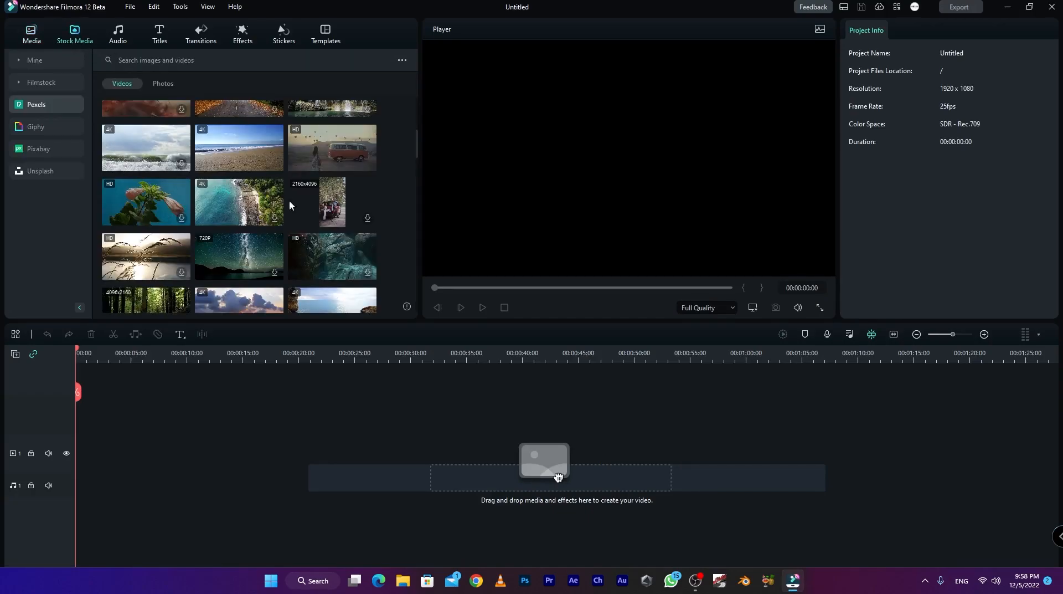
{"action": "left_click_drag", "start_coordinate": [317, 147], "coordinate": [85, 474]}
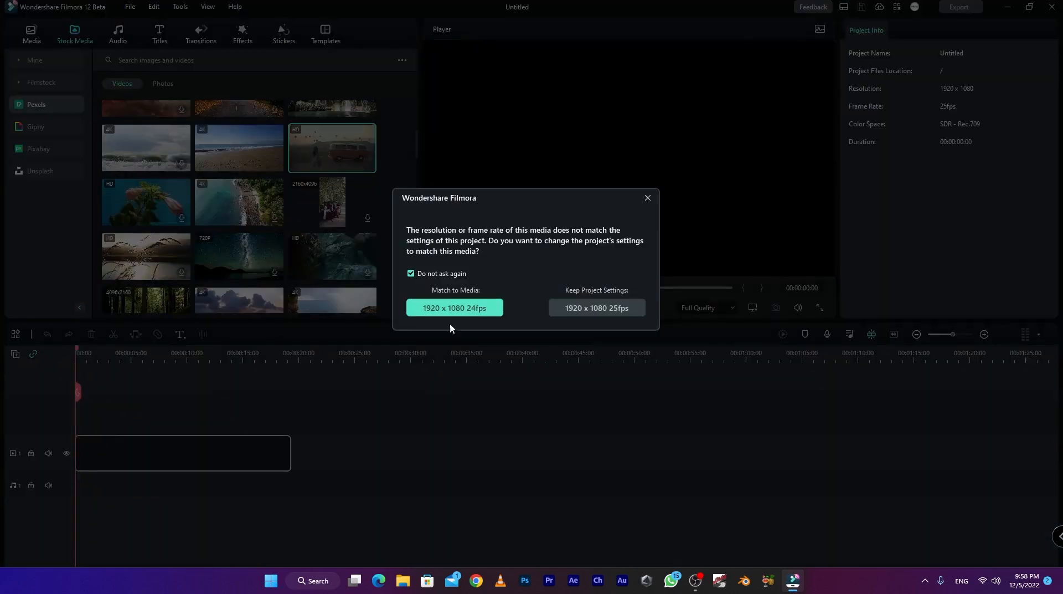
{"action": "left_click", "coordinate": [485, 308]}
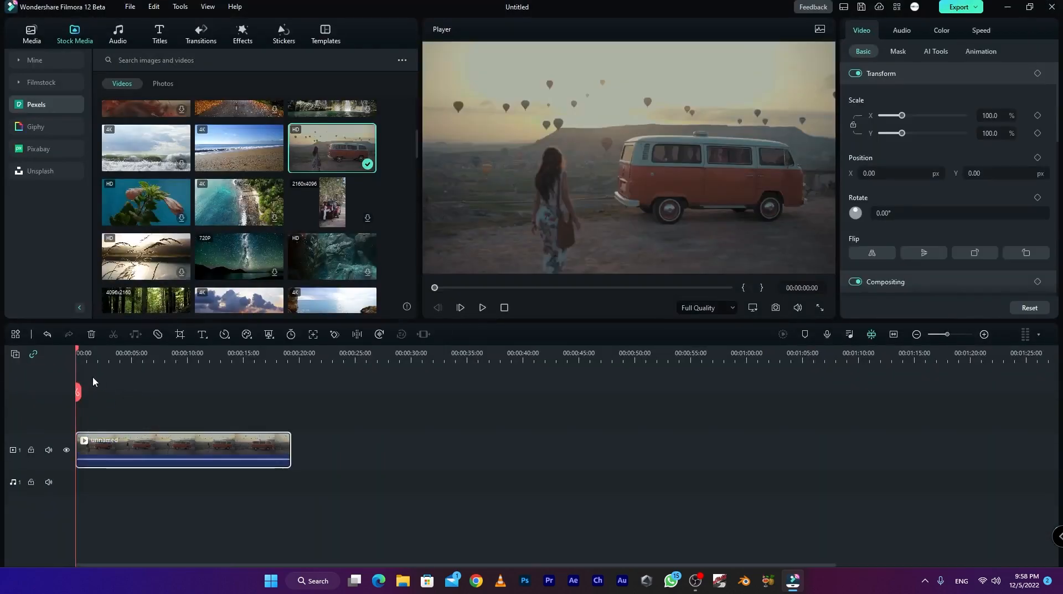
{"action": "left_click_drag", "start_coordinate": [79, 356], "coordinate": [76, 359]}
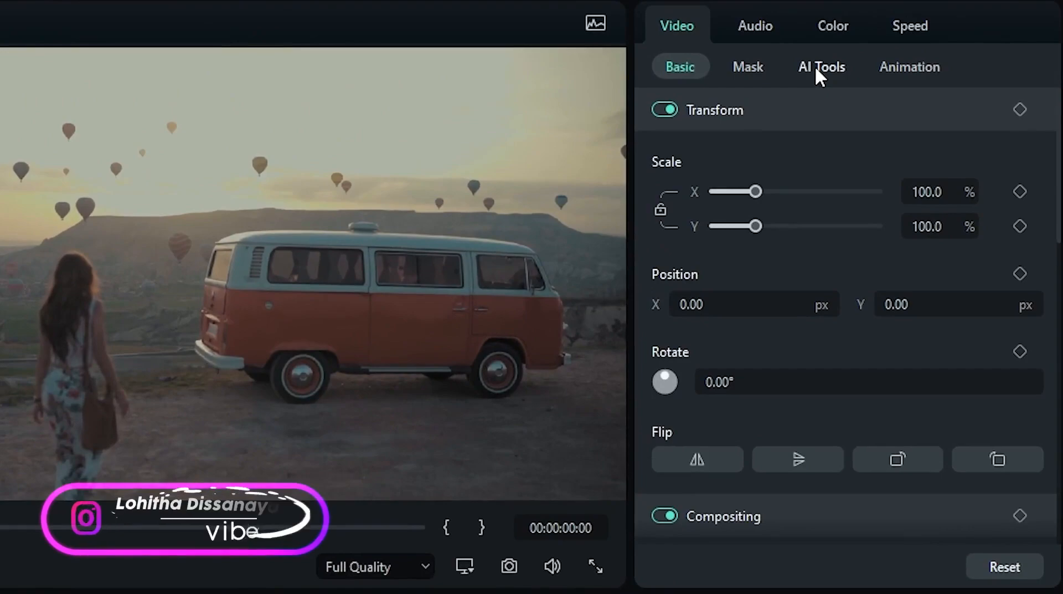
Enable Smart Cutout among the van clip's AI tools and open the cutout editor
{"action": "left_click", "coordinate": [816, 65]}
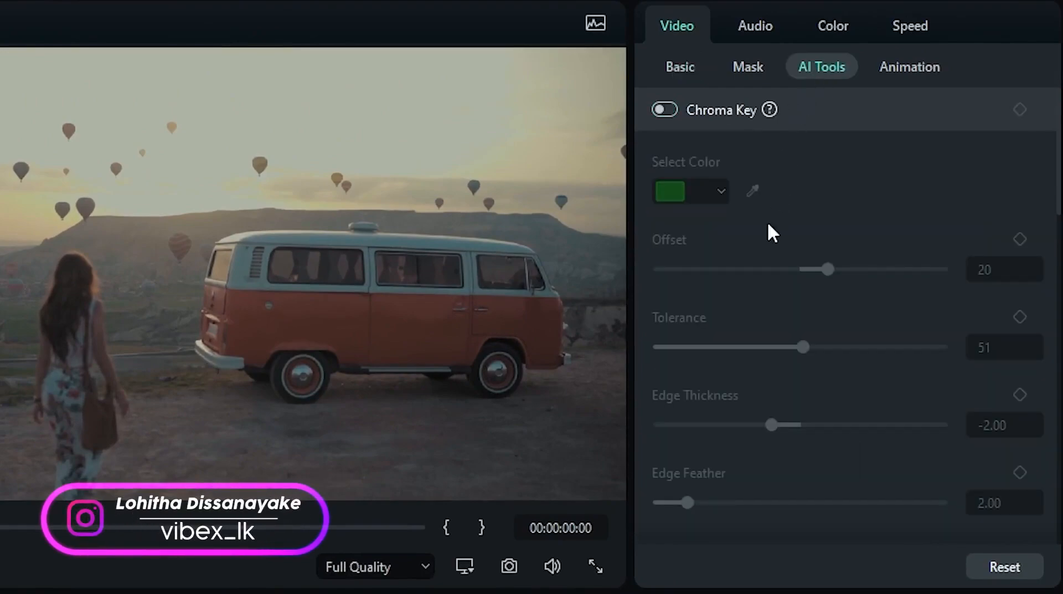
{"action": "scroll", "coordinate": [740, 271], "scroll_direction": "down", "scroll_amount": 5}
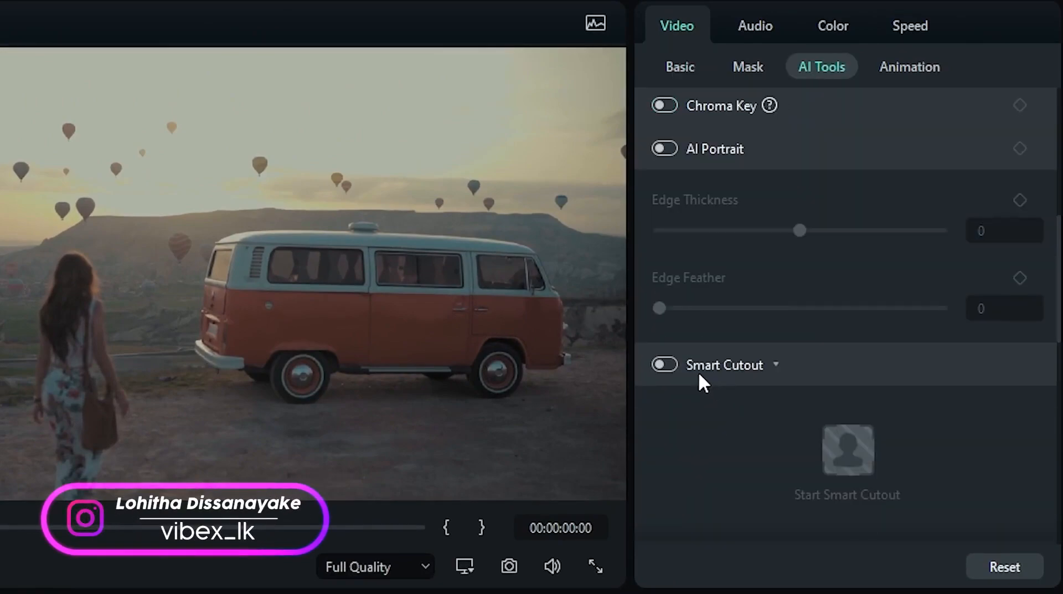
{"action": "left_click", "coordinate": [667, 364]}
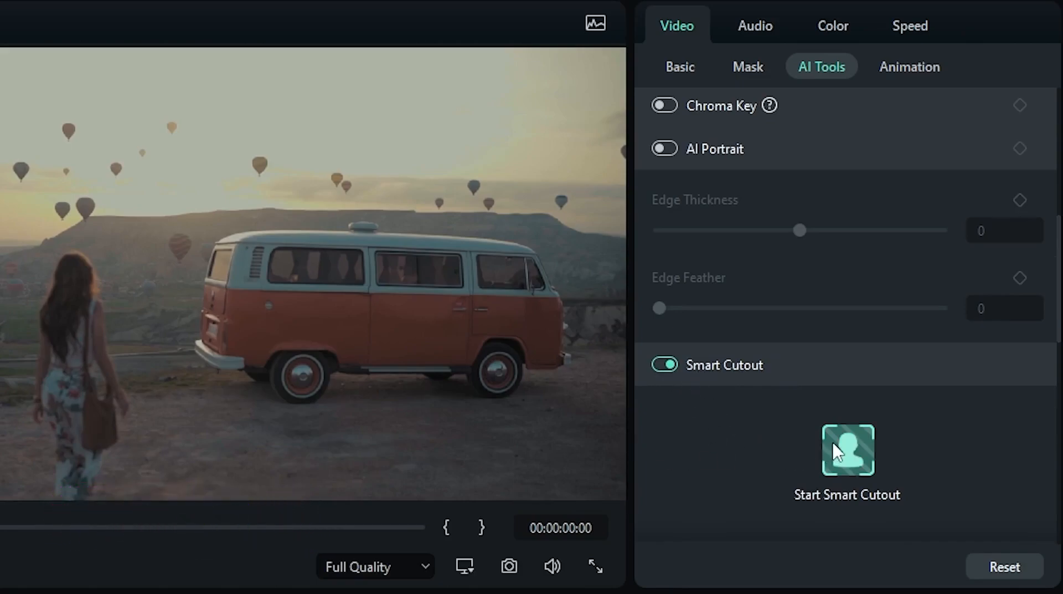
{"action": "left_click", "coordinate": [860, 464]}
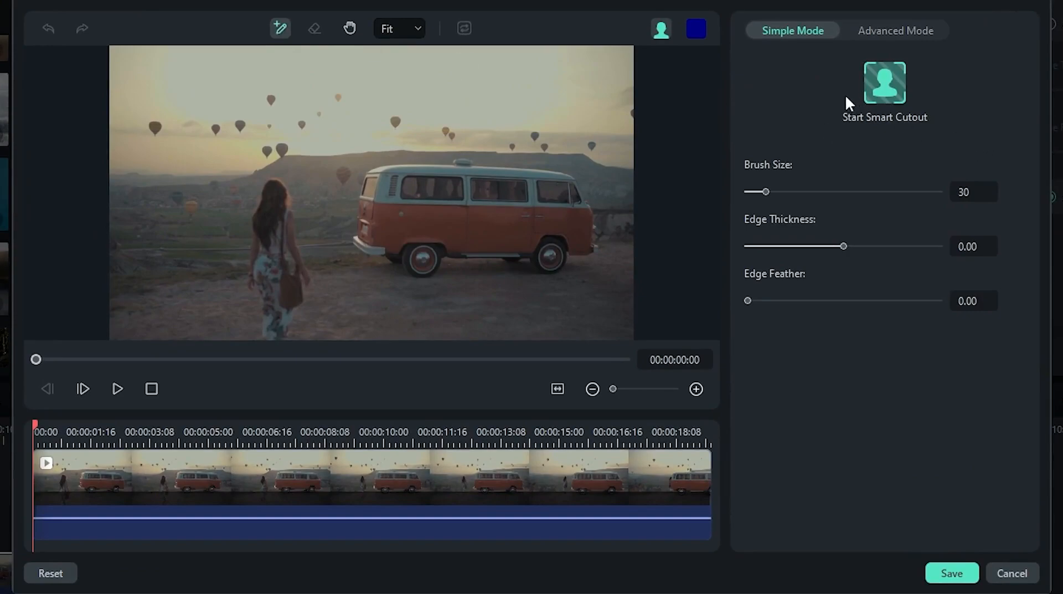
Set the cutout brush size to 34 and the overlay colour to dark red, and paint over the woman from head to feet
{"action": "left_click_drag", "start_coordinate": [765, 191], "coordinate": [769, 191]}
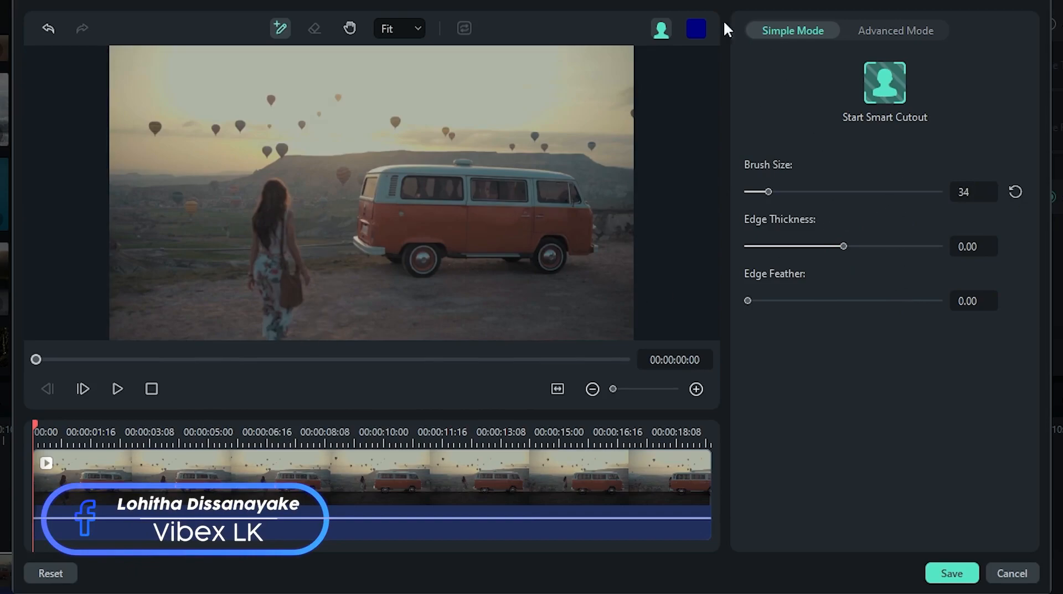
{"action": "left_click", "coordinate": [696, 29]}
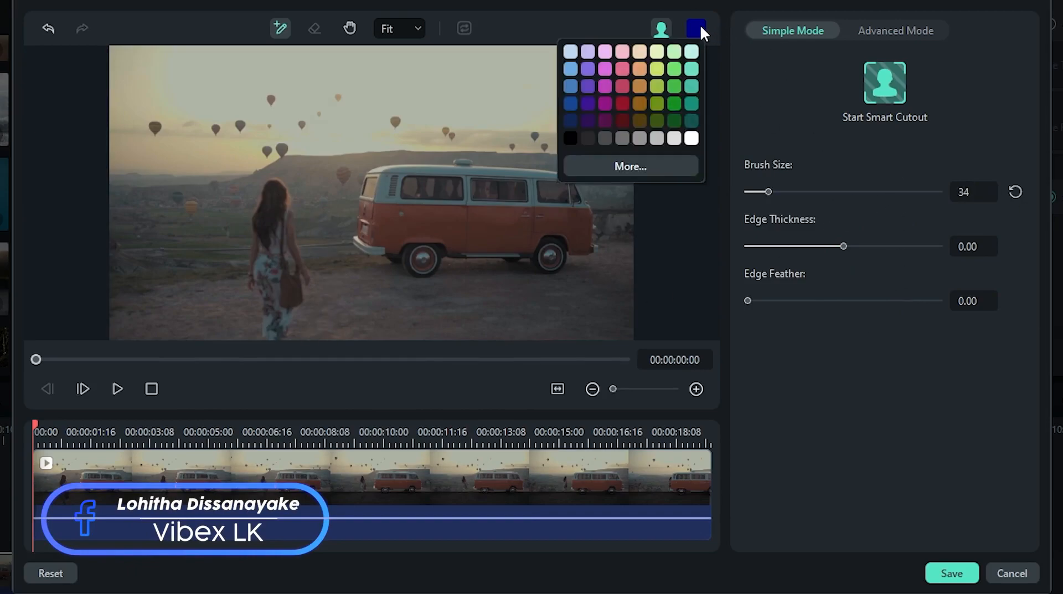
{"action": "left_click", "coordinate": [623, 104]}
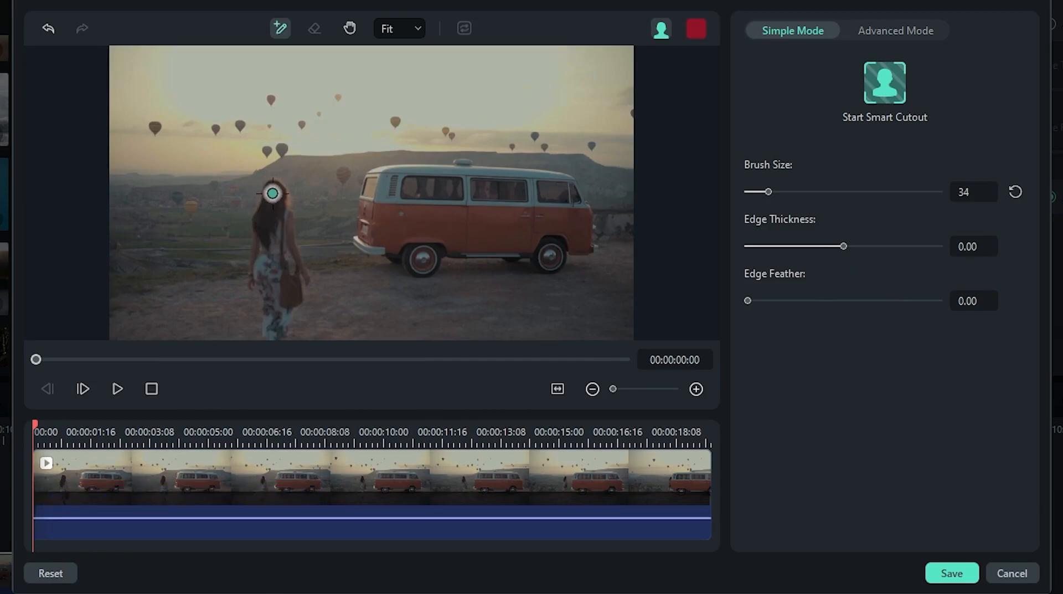
{"action": "left_click_drag", "start_coordinate": [273, 184], "coordinate": [273, 337]}
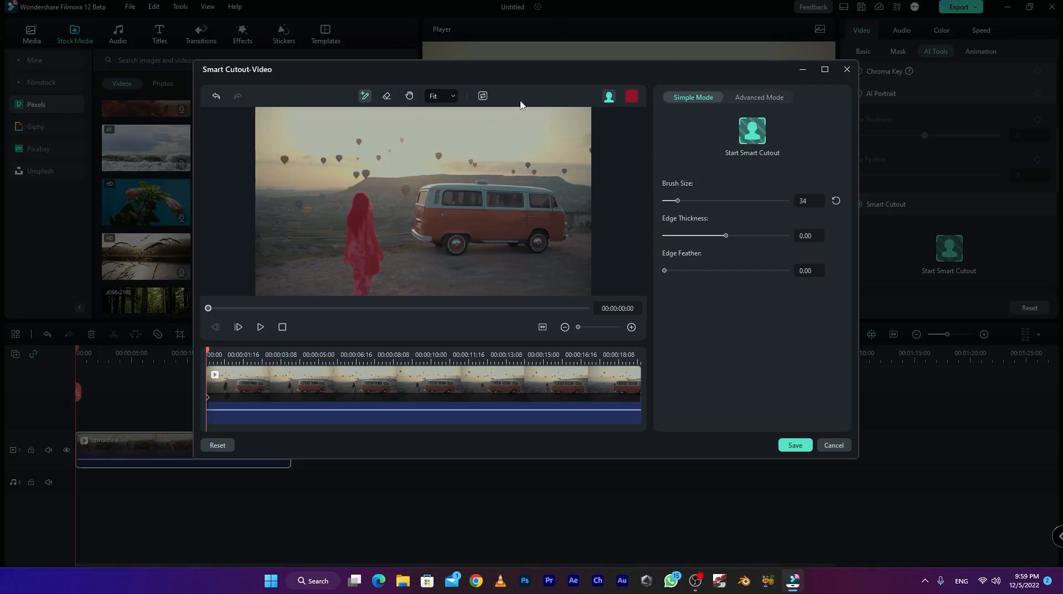
Inspect the edges of the woman's mask up close, starting at 400% zoom, and return the preview to Fit
{"action": "left_click", "coordinate": [433, 96]}
{"action": "left_click", "coordinate": [444, 214]}
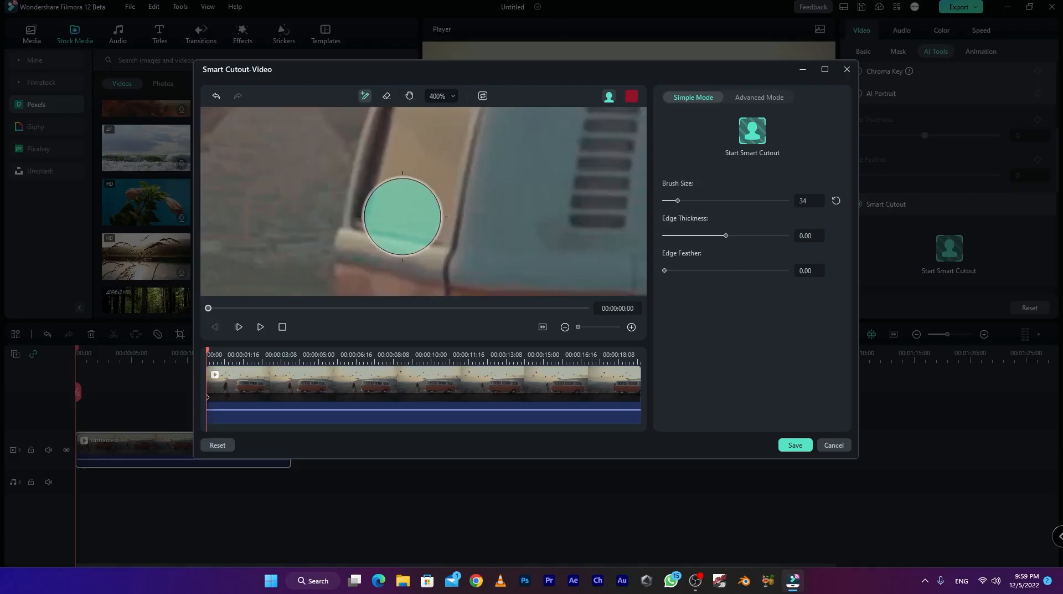
{"action": "scroll", "coordinate": [465, 209], "scroll_direction": "down", "scroll_amount": 3}
{"action": "scroll", "coordinate": [411, 200], "scroll_direction": "down", "scroll_amount": 1}
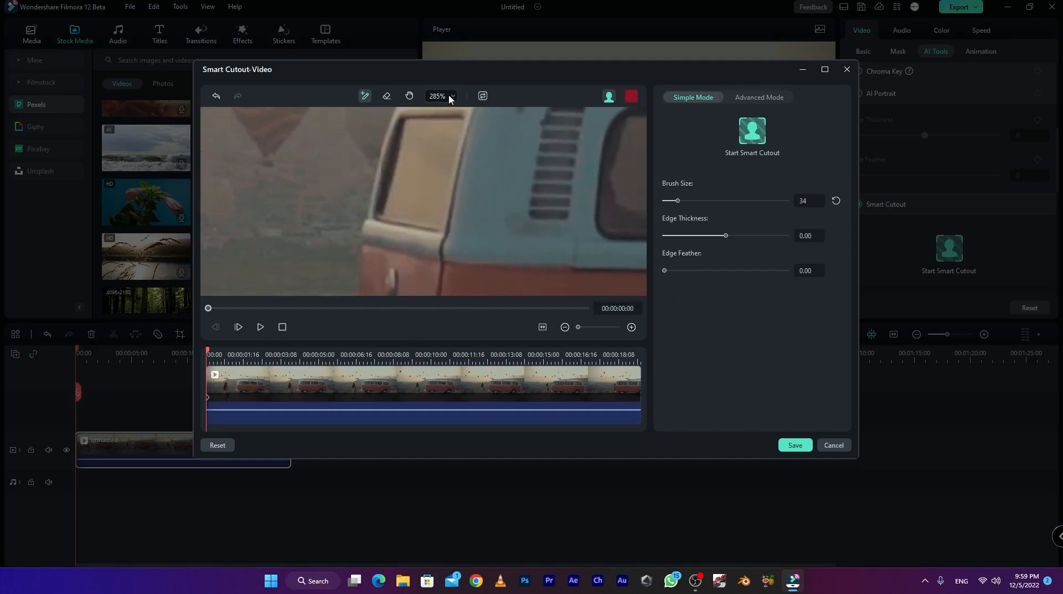
{"action": "left_click", "coordinate": [409, 95]}
{"action": "left_click_drag", "start_coordinate": [382, 194], "coordinate": [756, 253]}
{"action": "left_click_drag", "start_coordinate": [436, 219], "coordinate": [581, 89]}
{"action": "left_click_drag", "start_coordinate": [538, 216], "coordinate": [466, 117]}
{"action": "left_click_drag", "start_coordinate": [355, 244], "coordinate": [444, 169]}
{"action": "left_click_drag", "start_coordinate": [410, 239], "coordinate": [409, 77]}
{"action": "left_click_drag", "start_coordinate": [492, 194], "coordinate": [424, 10]}
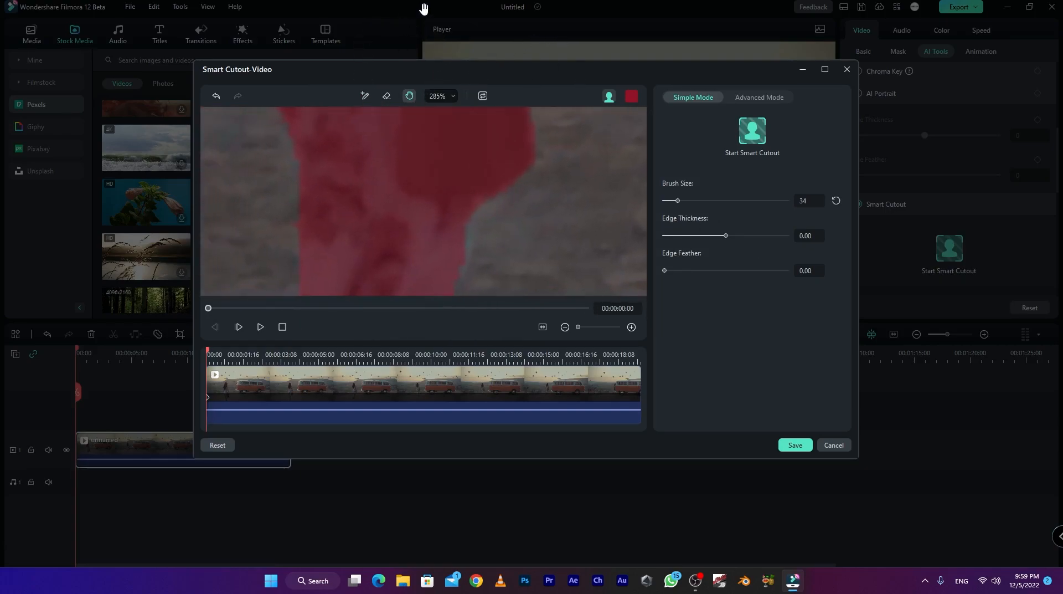
{"action": "left_click_drag", "start_coordinate": [418, 246], "coordinate": [462, 116]}
{"action": "left_click", "coordinate": [442, 95]}
{"action": "left_click", "coordinate": [437, 113]}
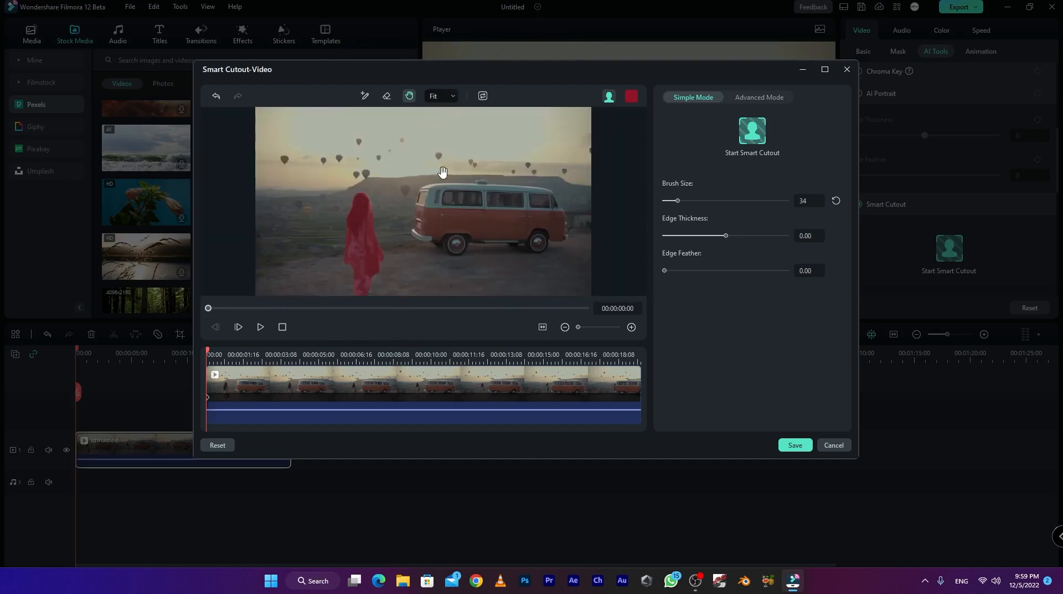
Preview the cutout woman against the transparency grid and switch back to the alpha overlay
{"action": "left_click", "coordinate": [609, 96]}
{"action": "left_click", "coordinate": [613, 129]}
{"action": "left_click", "coordinate": [610, 98]}
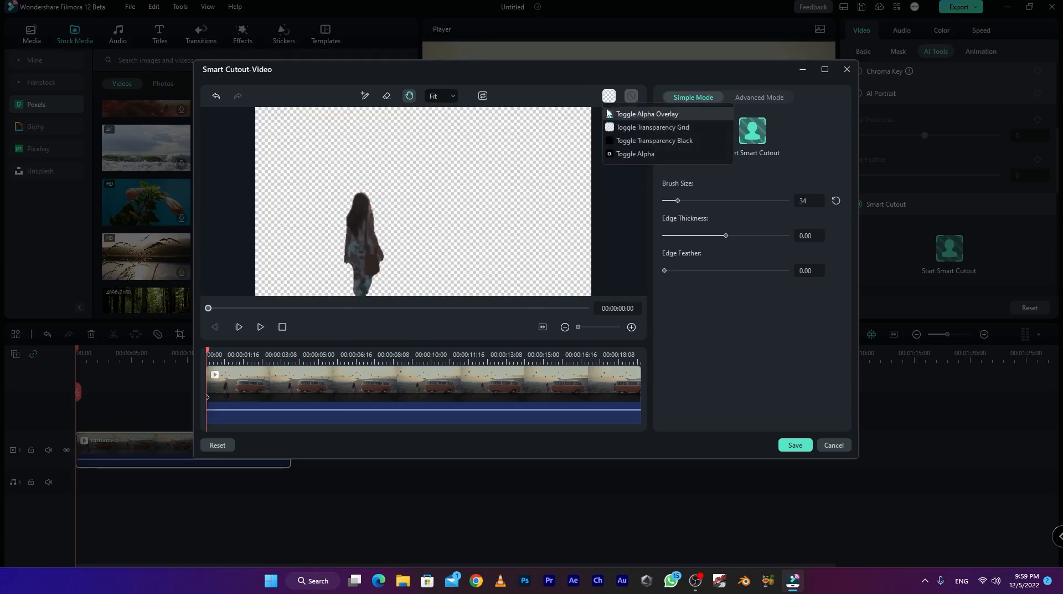
{"action": "left_click", "coordinate": [612, 114]}
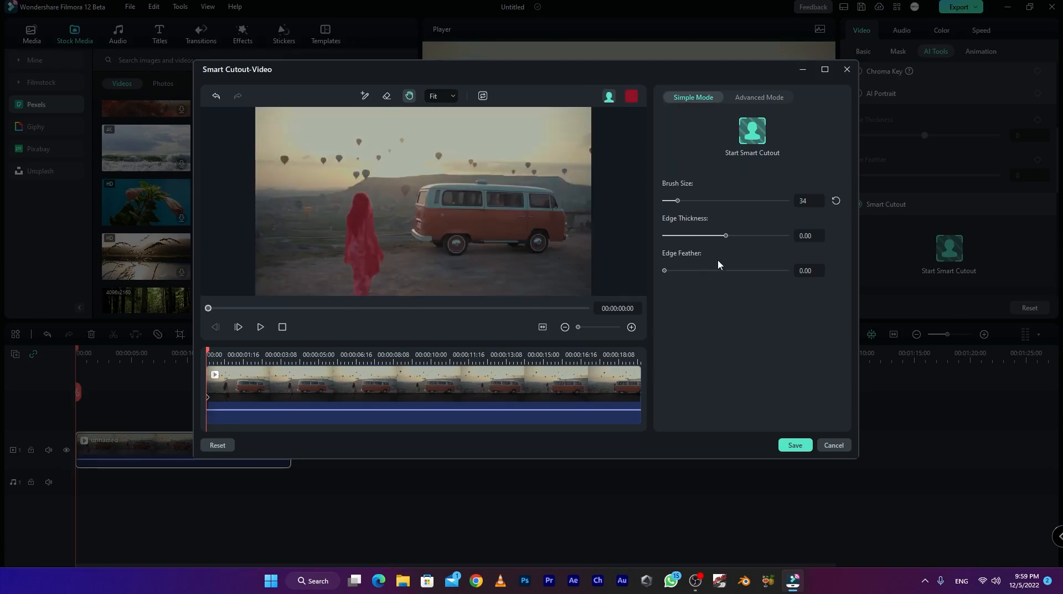
Run Smart Cutout across the whole clip, save it, and check the isolated woman near the clip's start
{"action": "left_click", "coordinate": [752, 135]}
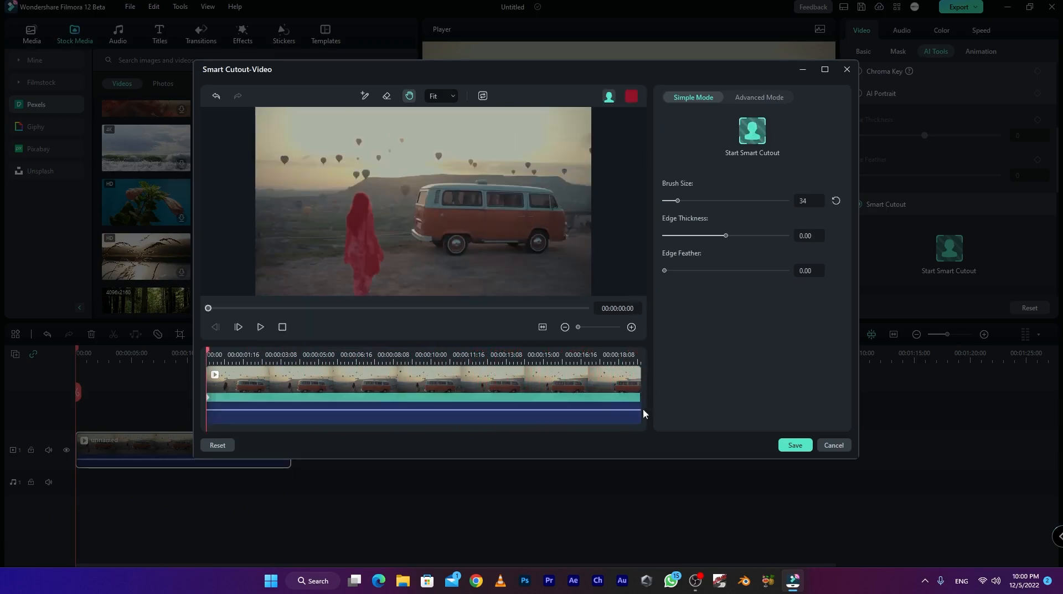
{"action": "left_click", "coordinate": [793, 445]}
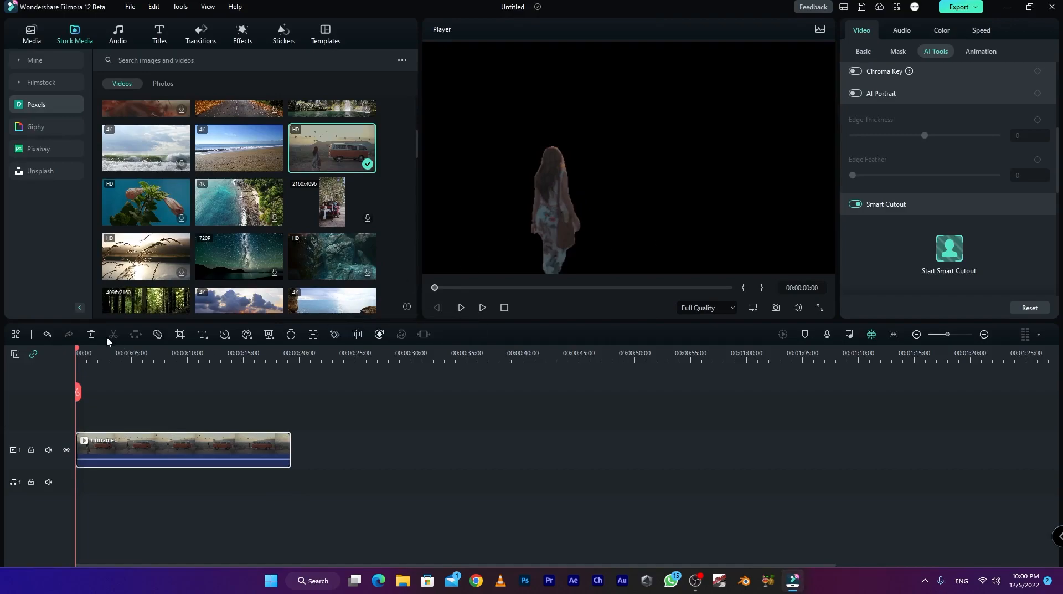
{"action": "left_click", "coordinate": [78, 352]}
{"action": "left_click_drag", "start_coordinate": [77, 348], "coordinate": [78, 350]}
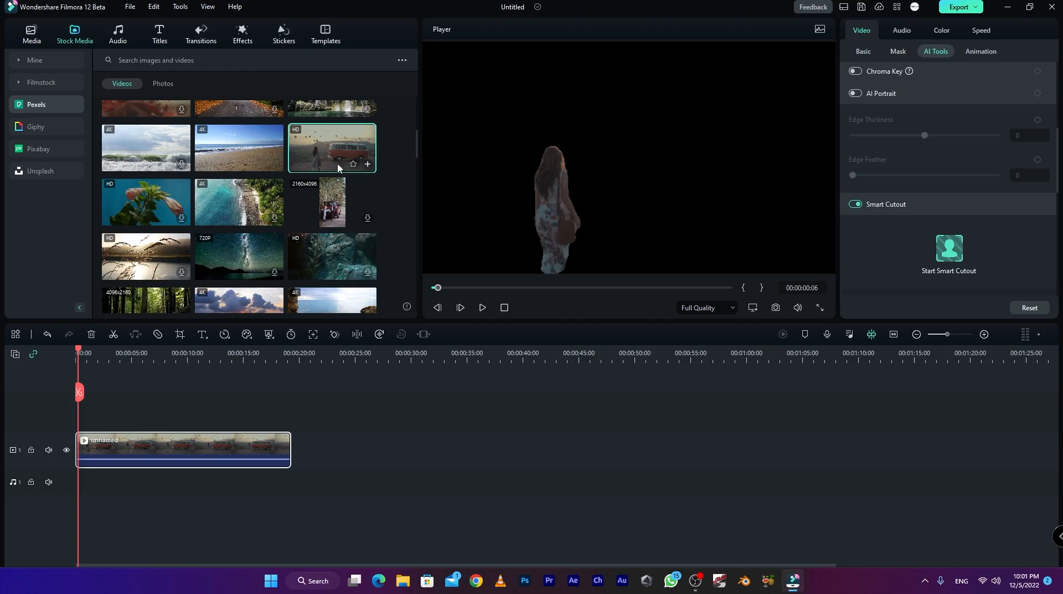
Move the cutout clip to video track 2, place the sandy beach stock video beneath it from the start, and play the composite
{"action": "left_click_drag", "start_coordinate": [223, 155], "coordinate": [332, 462]}
{"action": "left_click_drag", "start_coordinate": [256, 445], "coordinate": [256, 418]}
{"action": "left_click_drag", "start_coordinate": [382, 449], "coordinate": [124, 453]}
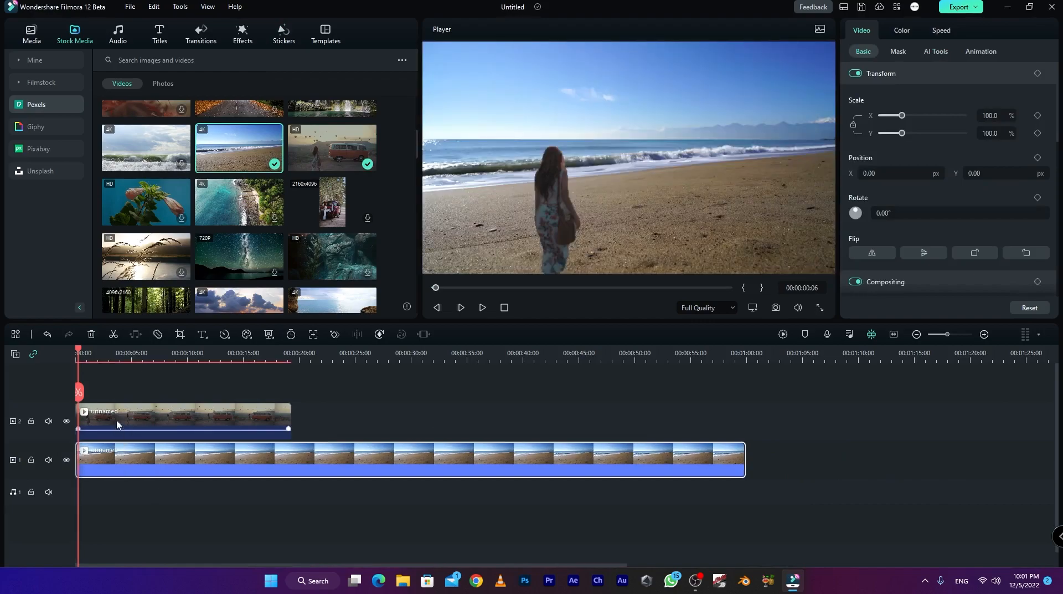
{"action": "key", "text": "space"}
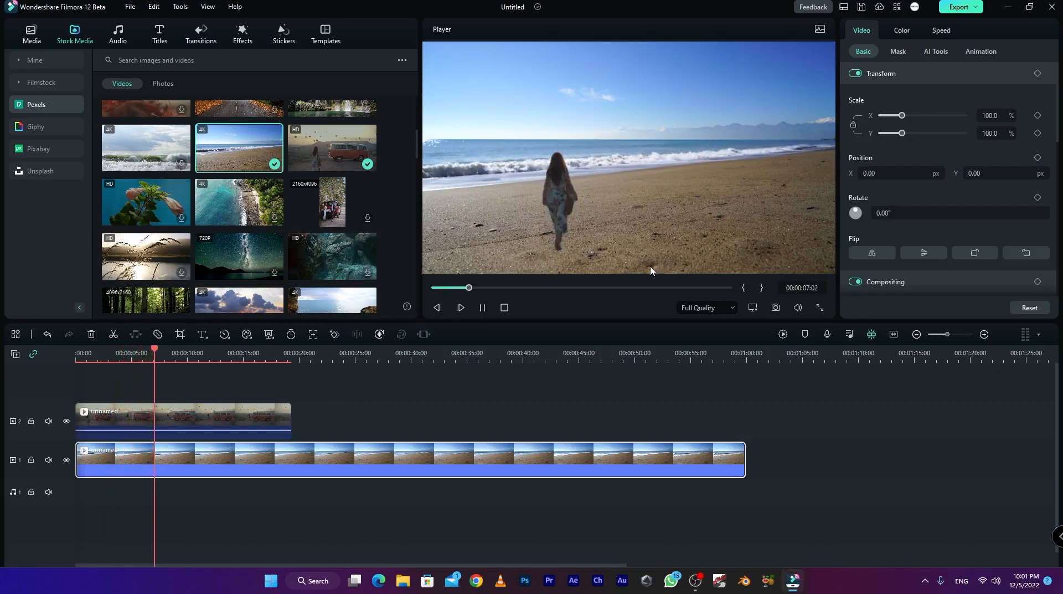
{"action": "key", "text": "space"}
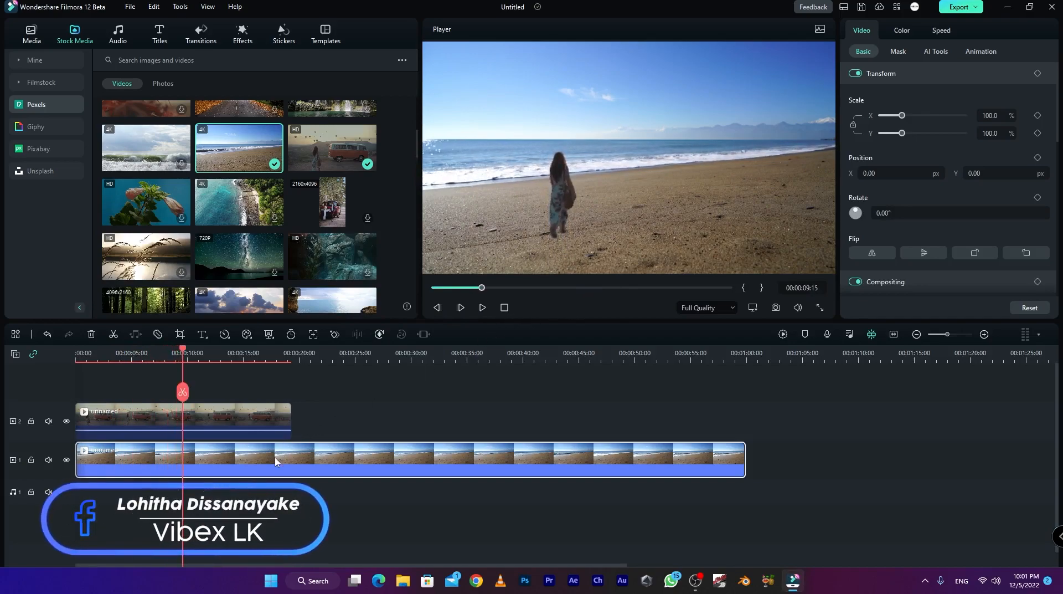
Try a higher edge feather for the woman's cutout in Smart Cutout's Advanced Mode, and discard the change
{"action": "left_click", "coordinate": [232, 421]}
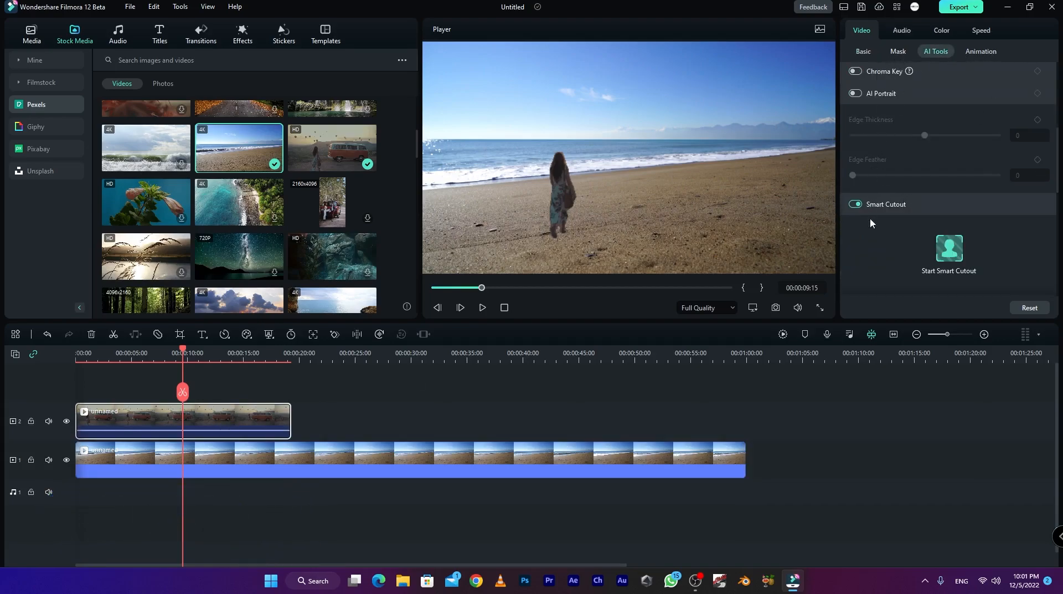
{"action": "left_click", "coordinate": [883, 206]}
{"action": "left_click", "coordinate": [883, 206]}
{"action": "left_click", "coordinate": [883, 206]}
{"action": "left_click", "coordinate": [883, 206]}
{"action": "left_click", "coordinate": [946, 244]}
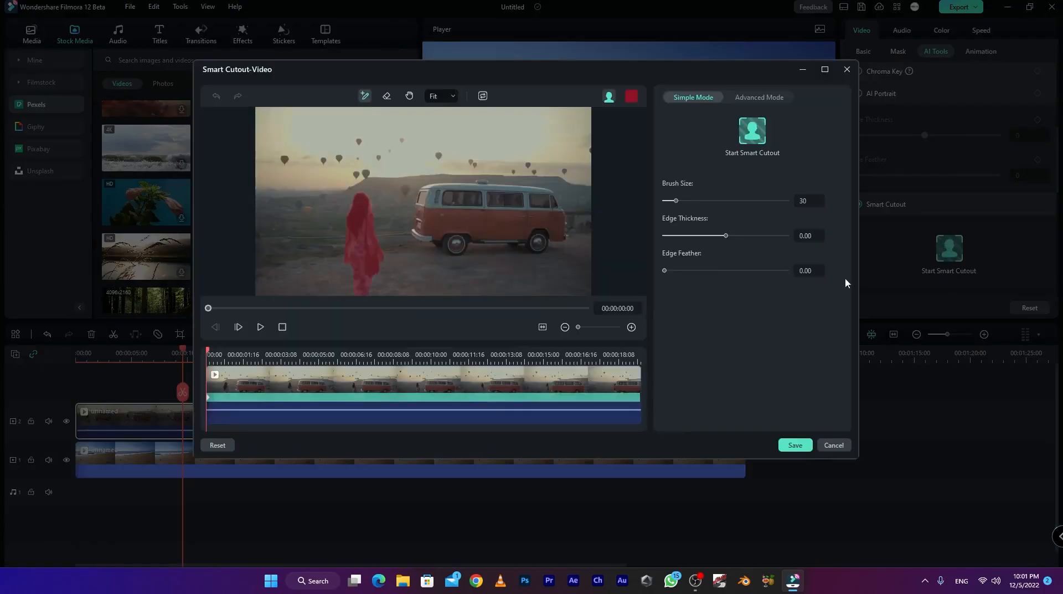
{"action": "left_click", "coordinate": [761, 98]}
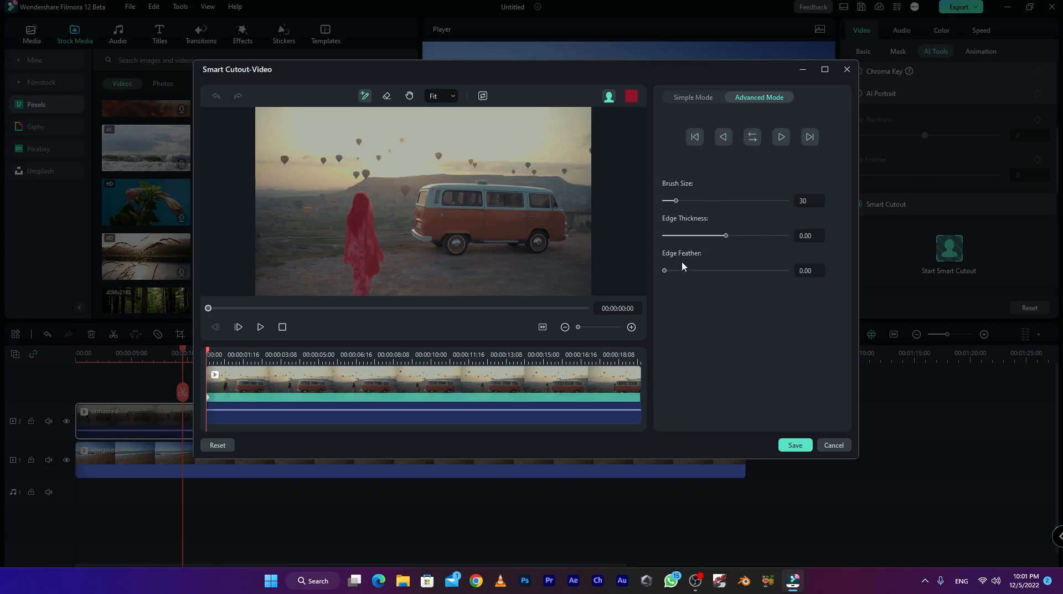
{"action": "left_click_drag", "start_coordinate": [667, 272], "coordinate": [703, 272]}
{"action": "left_click", "coordinate": [834, 446]}
{"action": "left_click", "coordinate": [568, 263]}
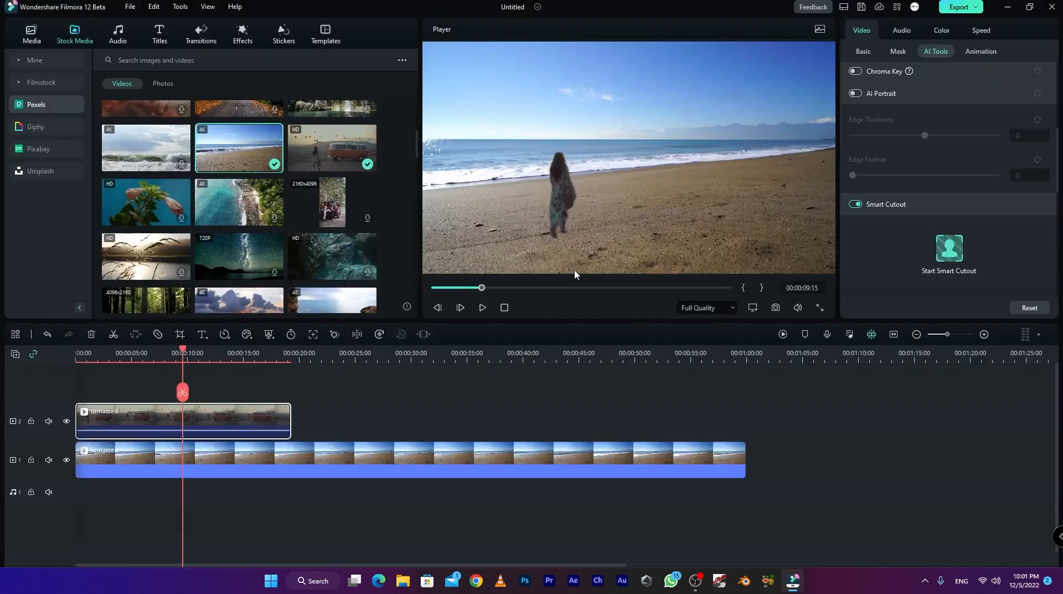